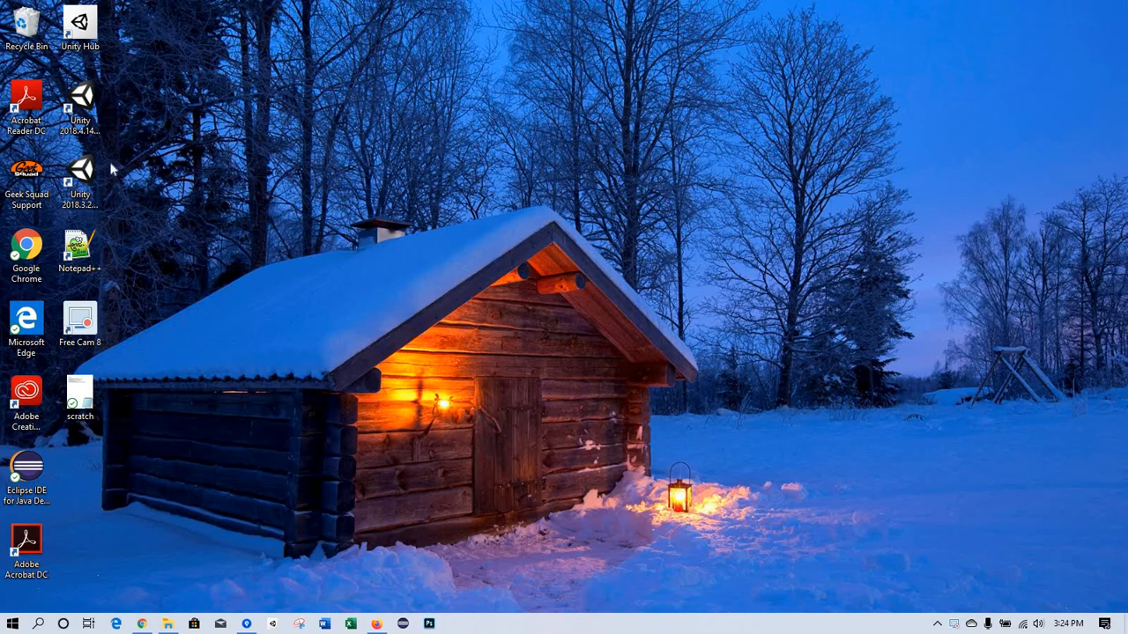
Launch Unity 2018.3.2 from the desktop and start a new project named RPG
double_click(82, 176)
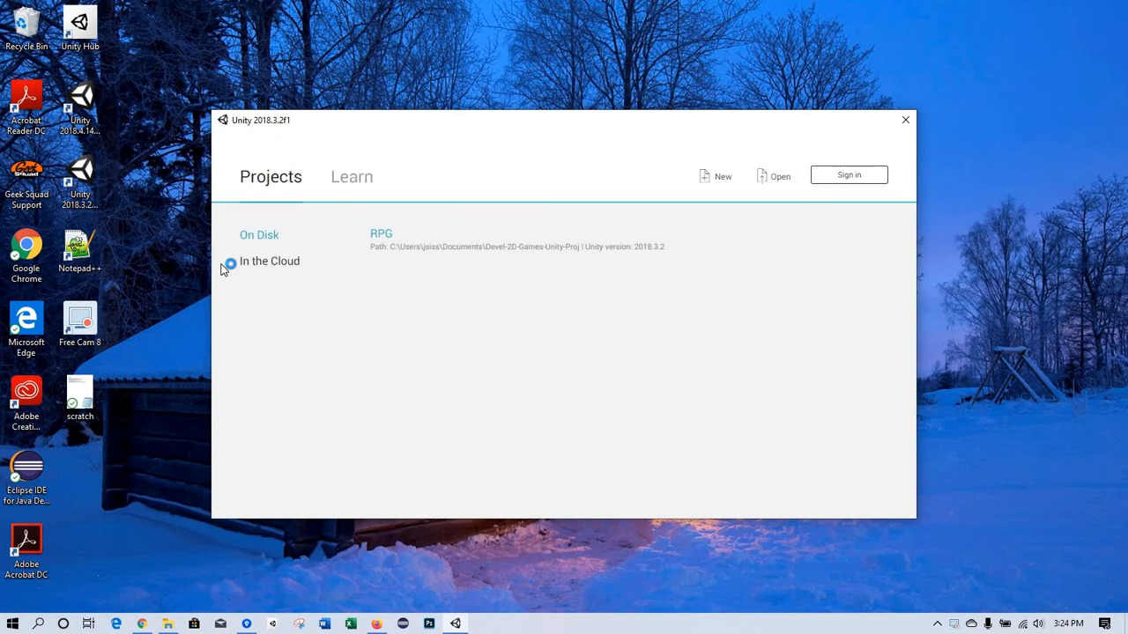
click(718, 179)
click(550, 277)
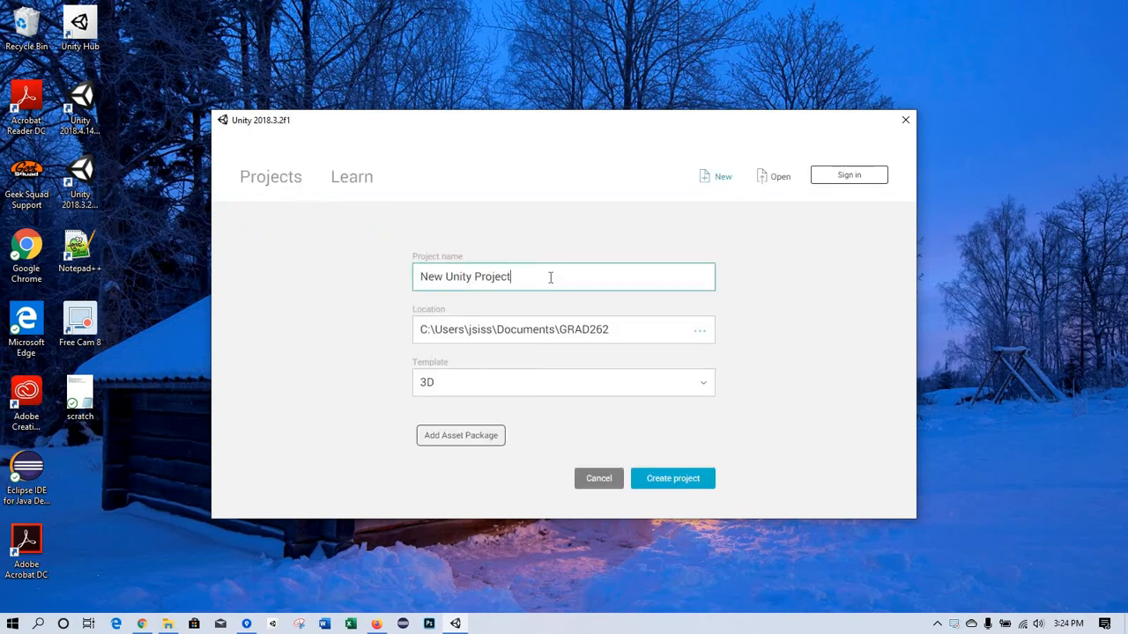
key(BackSpace)
key(BackSpace)
key(BackSpace)
key(BackSpace)
key(BackSpace)
key(BackSpace)
key(BackSpace)
key(BackSpace)
key(BackSpace)
key(BackSpace)
key(BackSpace)
key(BackSpace)
key(BackSpace)
key(BackSpace)
key(BackSpace)
key(BackSpace)
key(BackSpace)
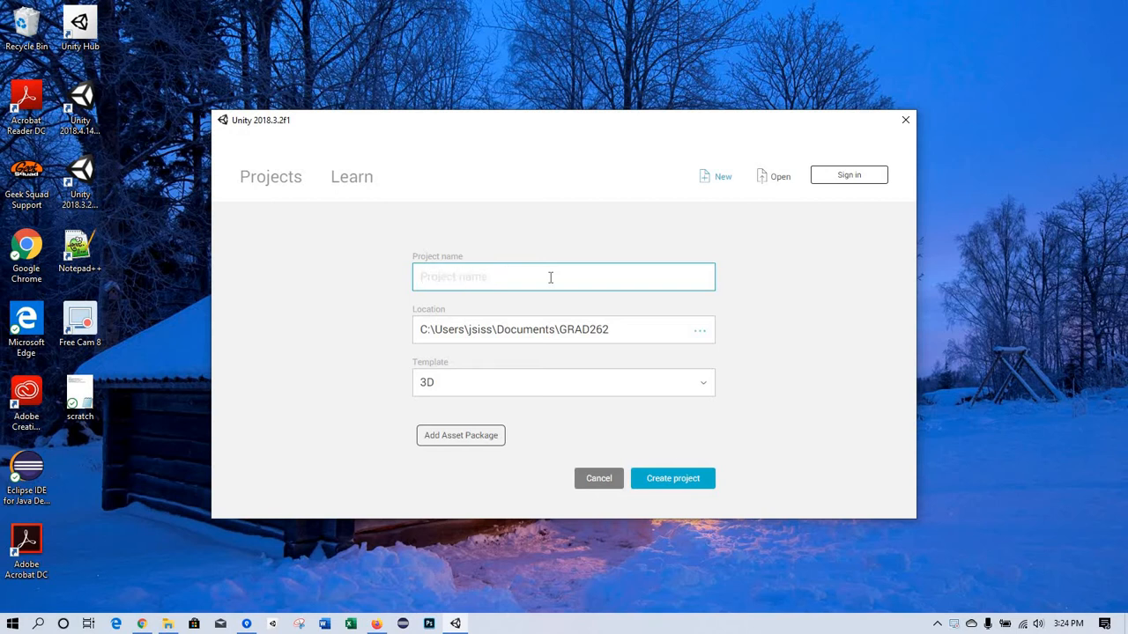
text(RPG)
Choose the 2D template for the RPG project and create the project
click(622, 328)
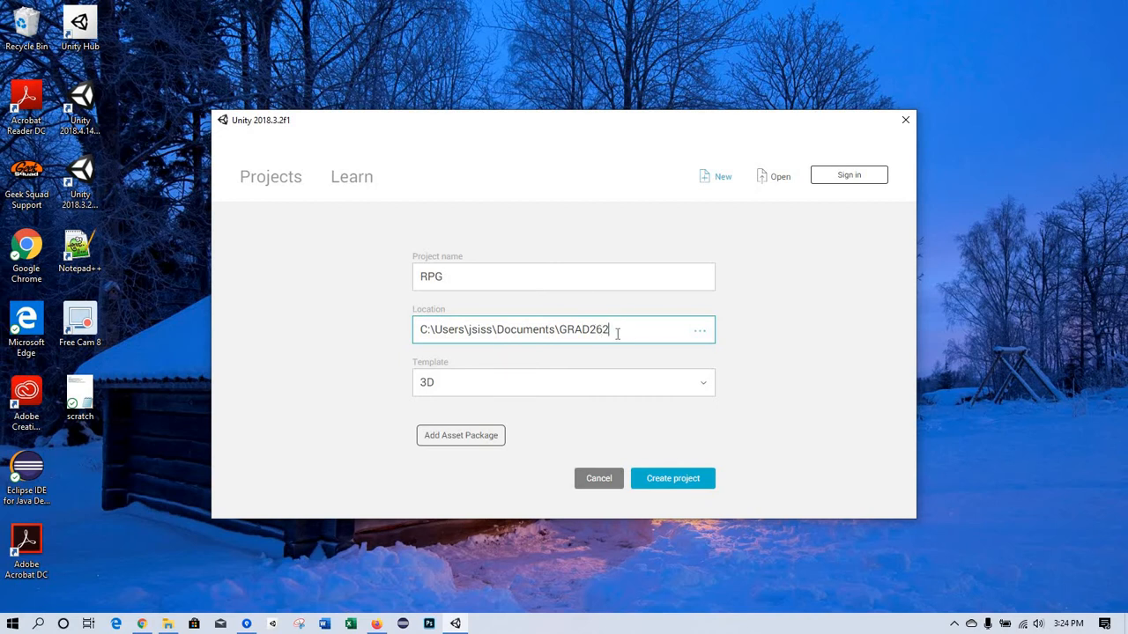
click(704, 387)
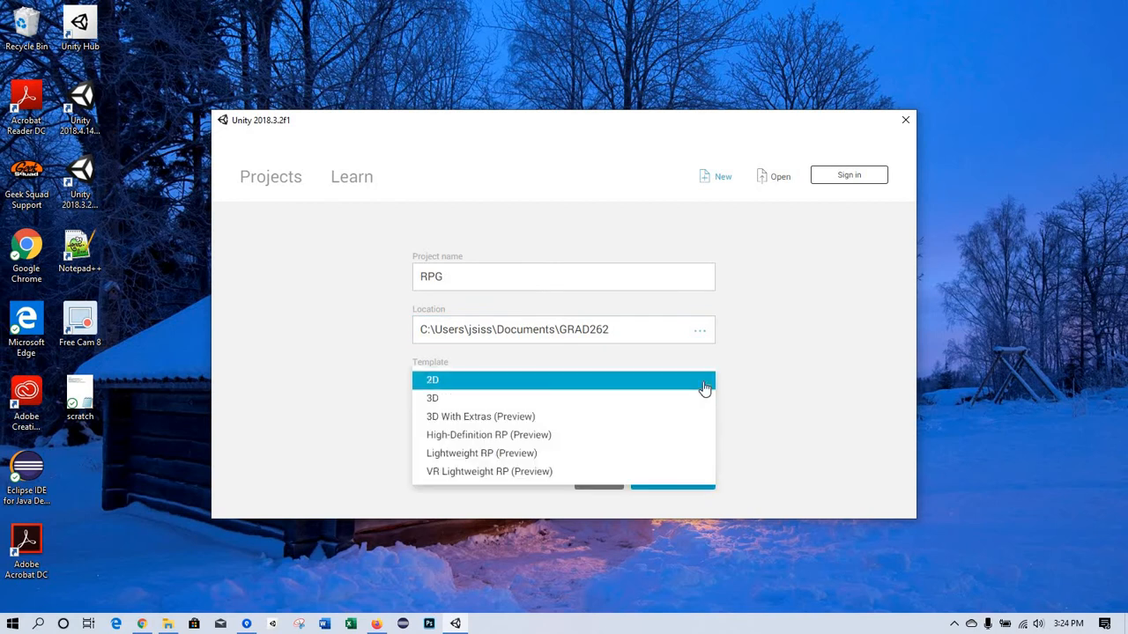
click(432, 382)
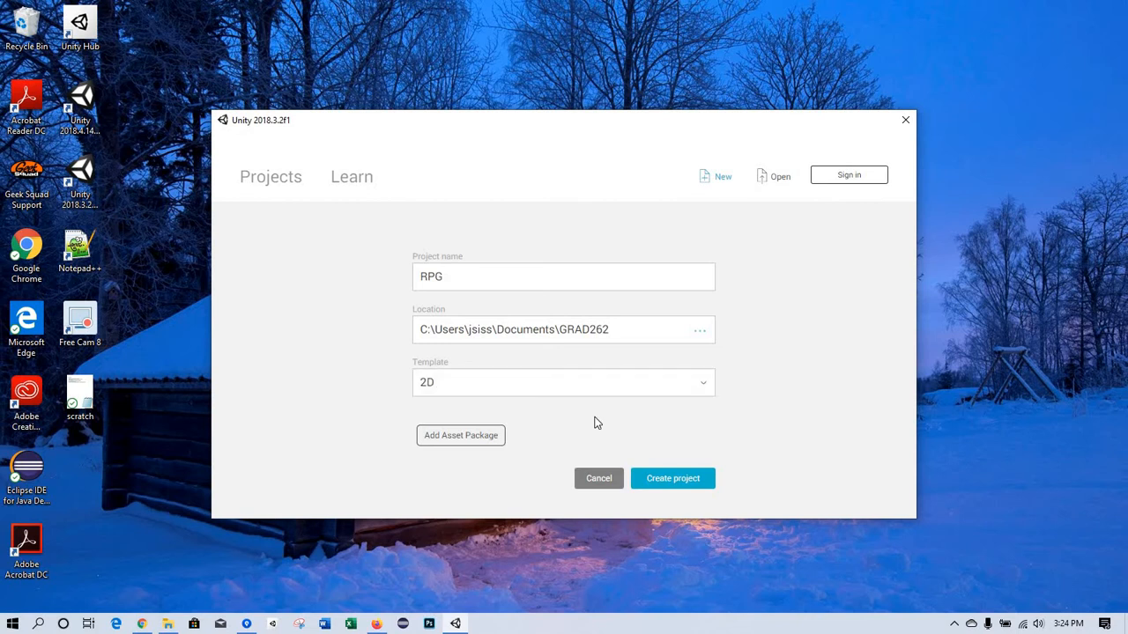
click(673, 480)
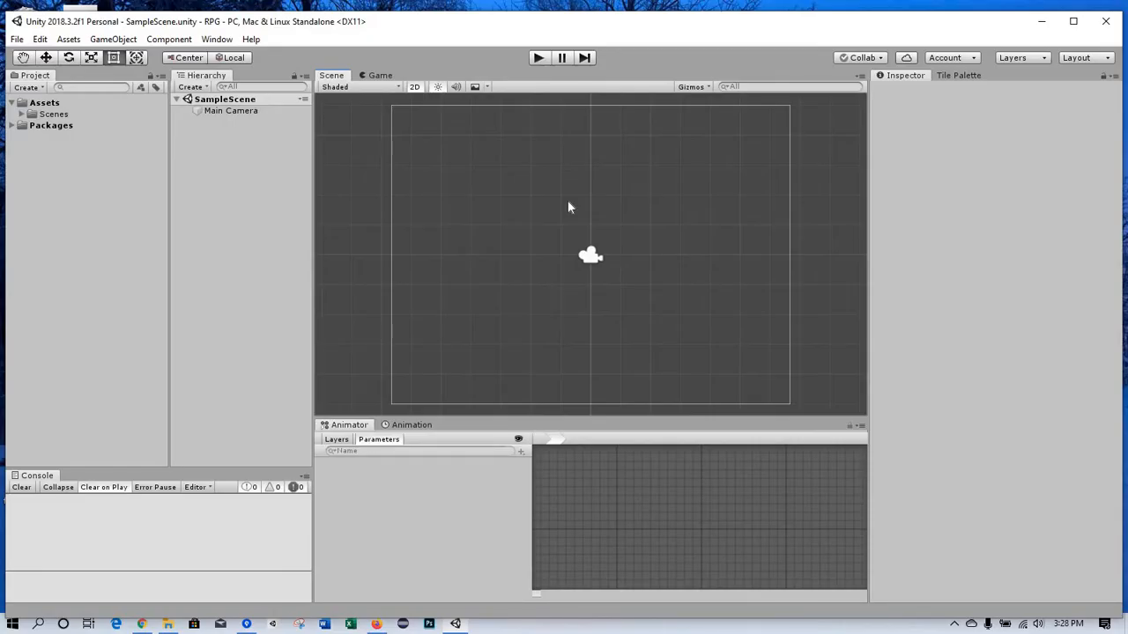
Maximize the editor window and expand the Scenes folder under Assets
click(1072, 23)
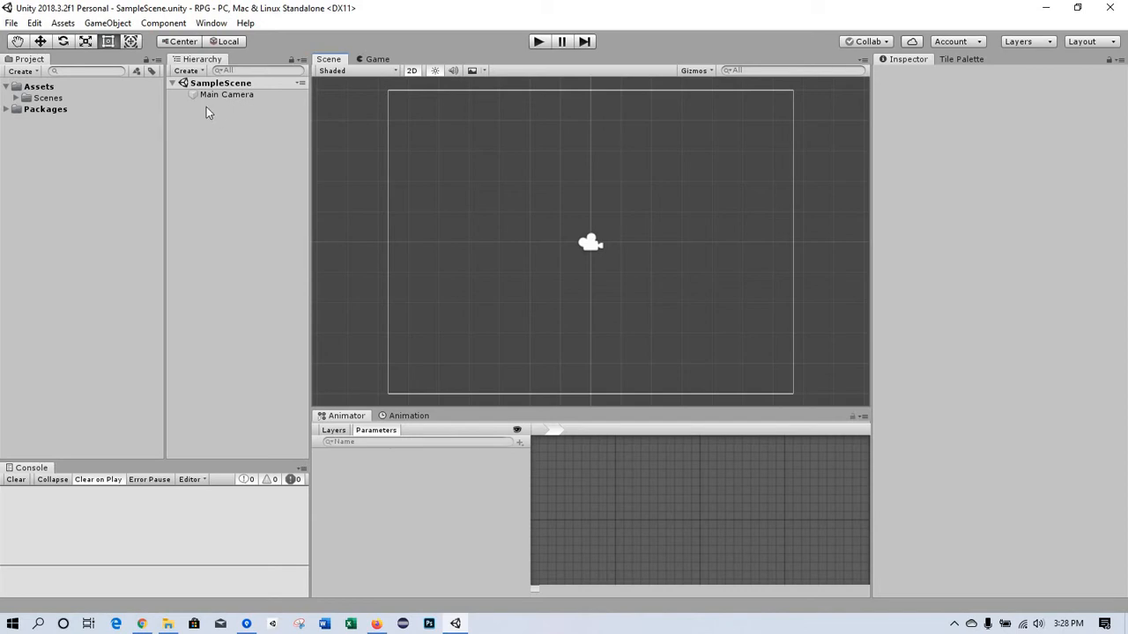
click(15, 98)
click(15, 98)
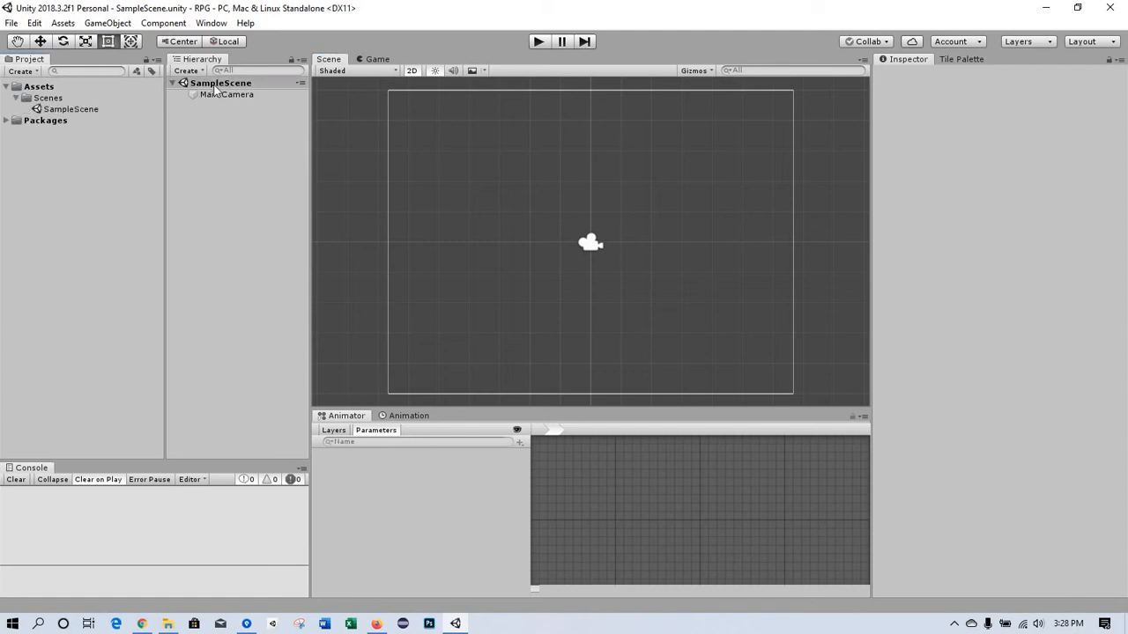
Add an empty game object to SampleScene and name it PlayerObject
click(214, 84)
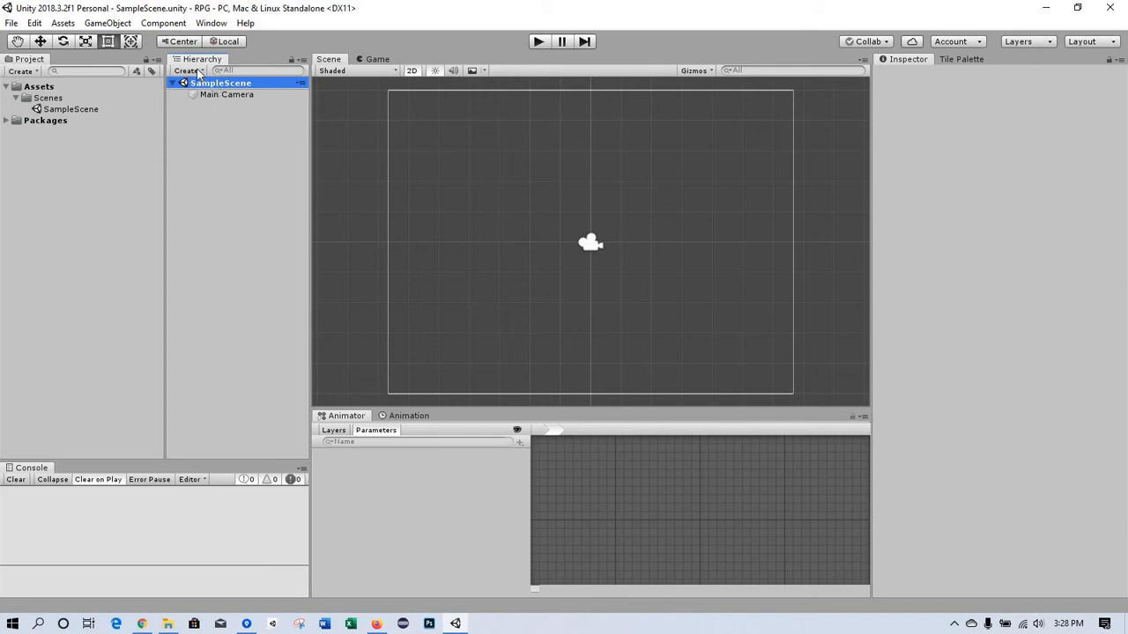
click(199, 71)
click(220, 86)
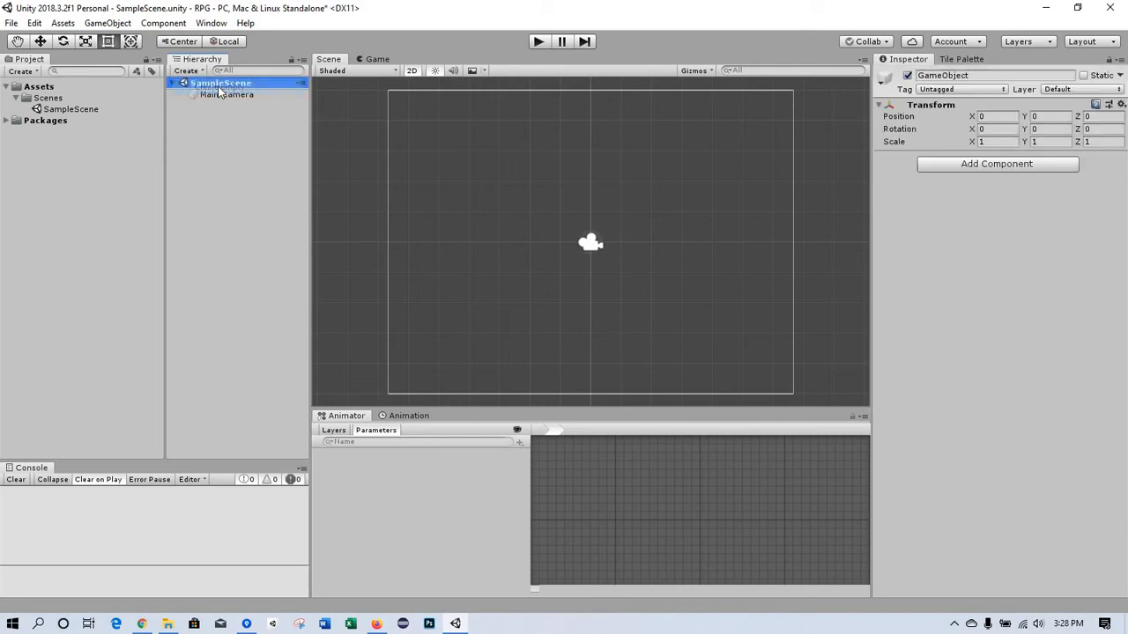
click(941, 76)
text(P)
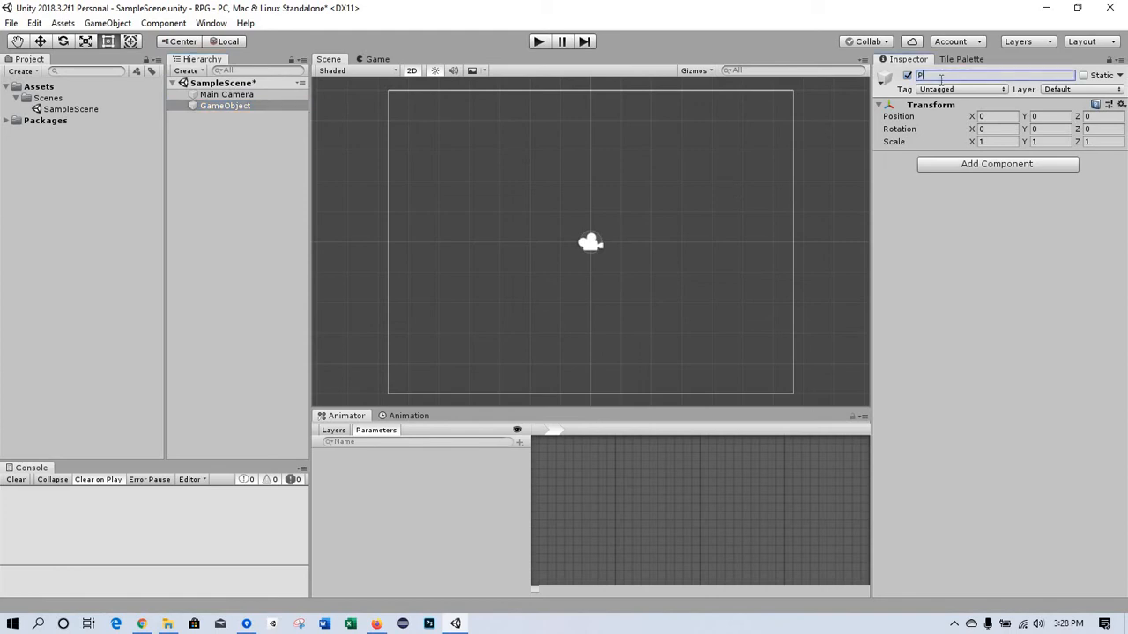
text(layerObject)
key(Return)
Add another empty game object to the scene and name it EnemyObject
click(187, 70)
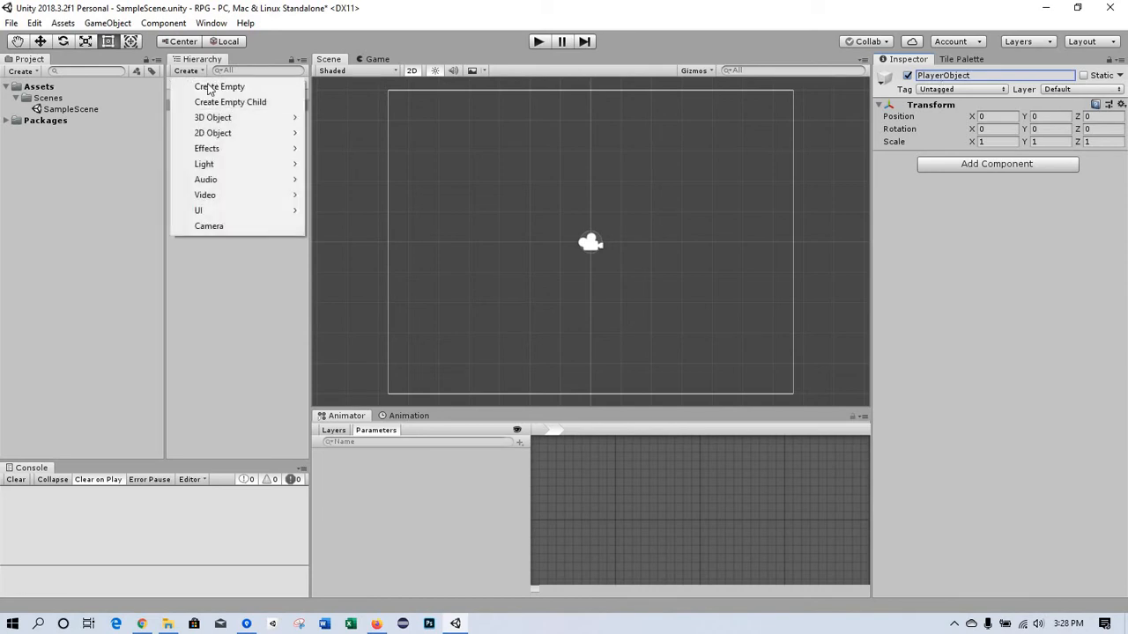
click(219, 95)
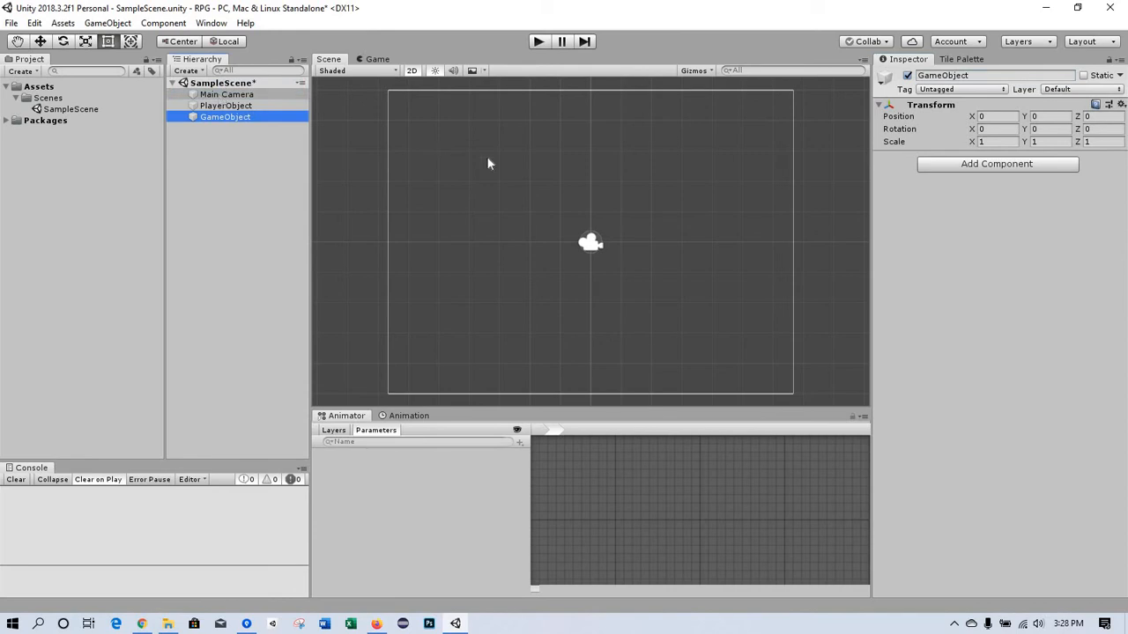
click(937, 76)
text(En)
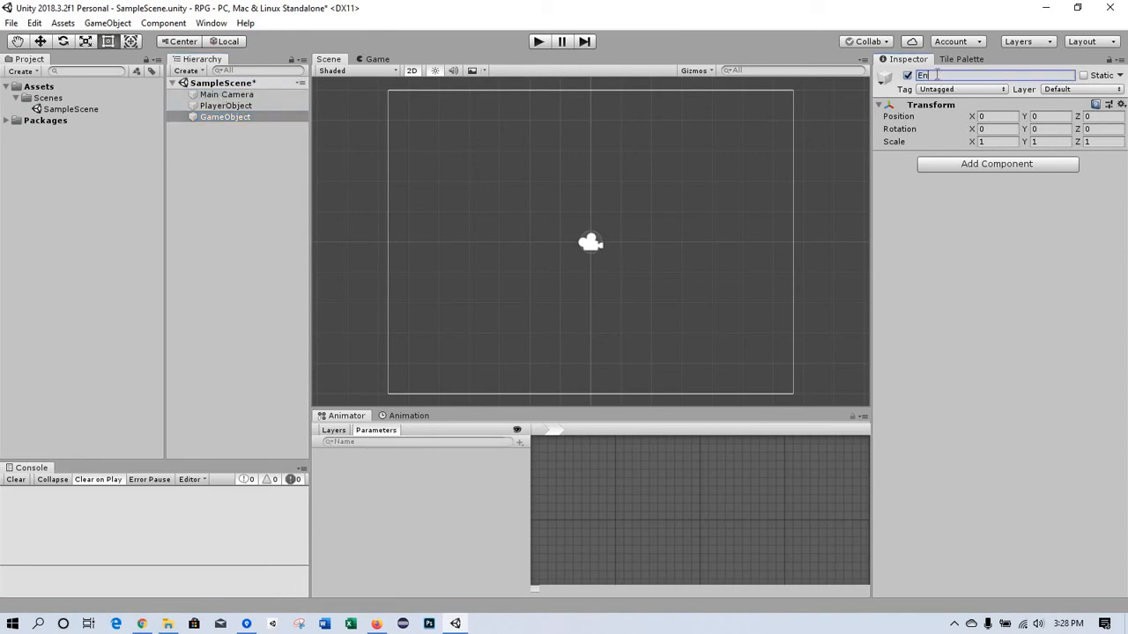
text(emyObject)
key(Return)
Add a Sprite Renderer component to PlayerObject
click(227, 107)
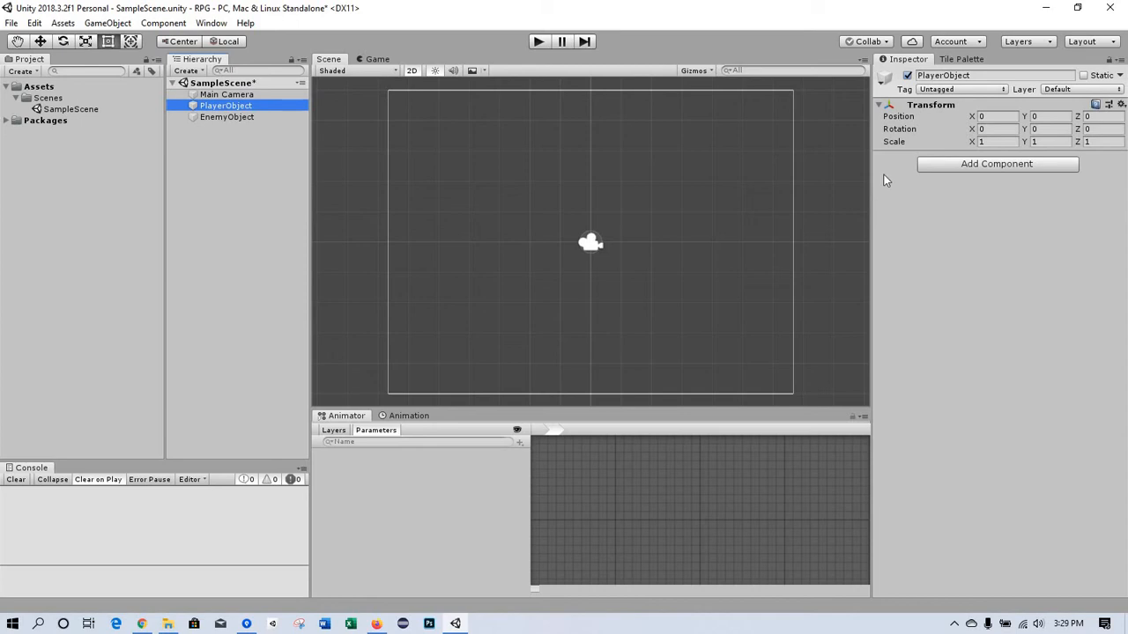
click(987, 164)
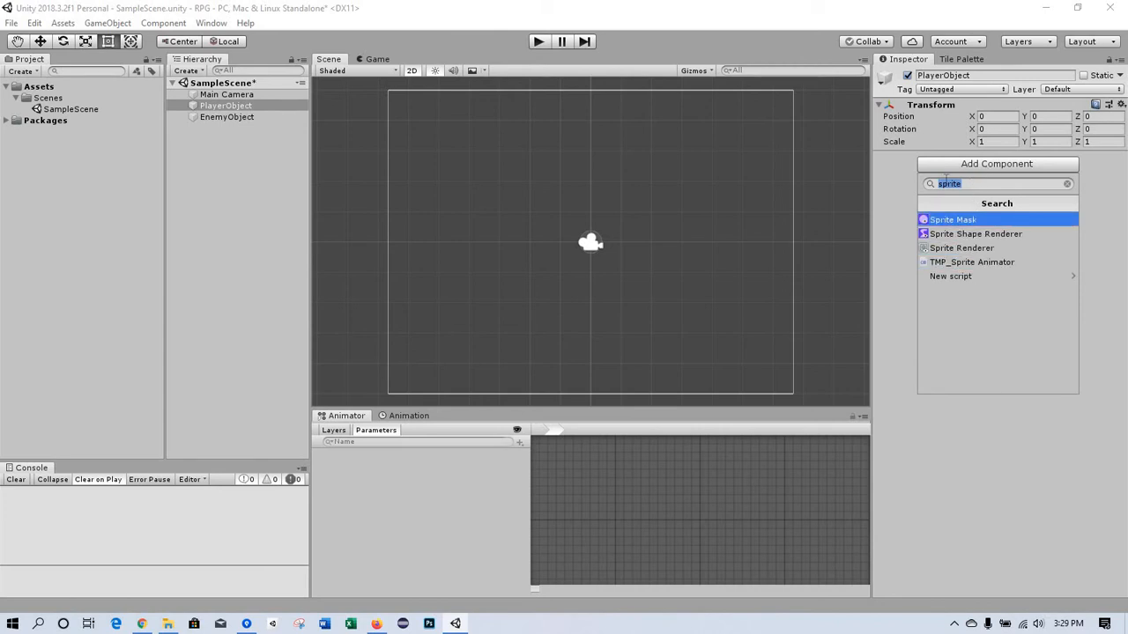
text(sprite)
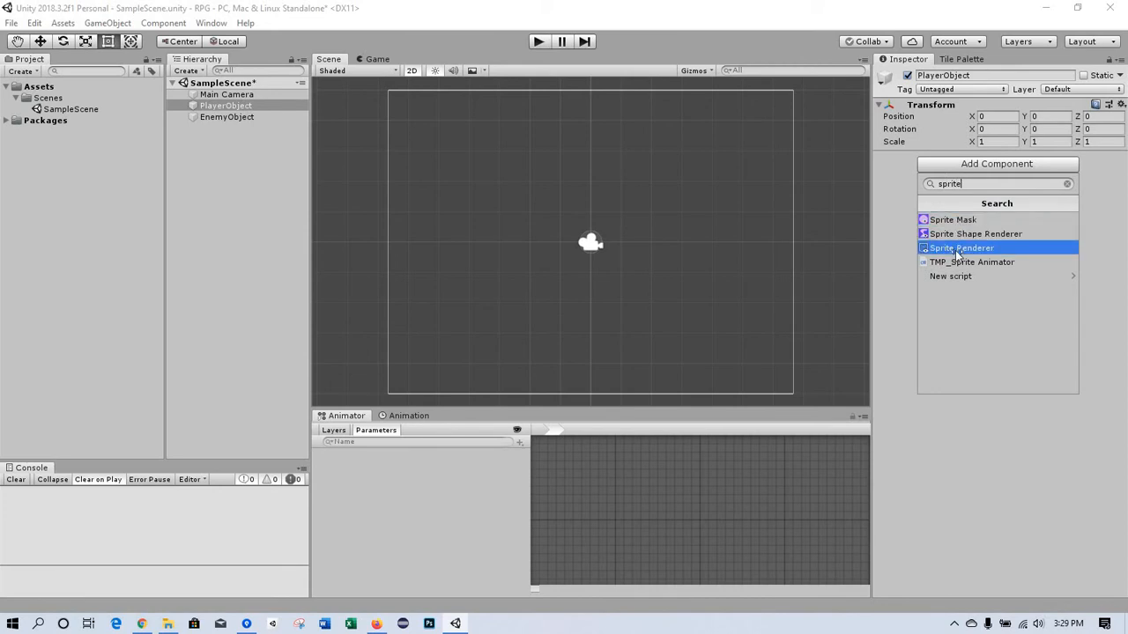
click(959, 249)
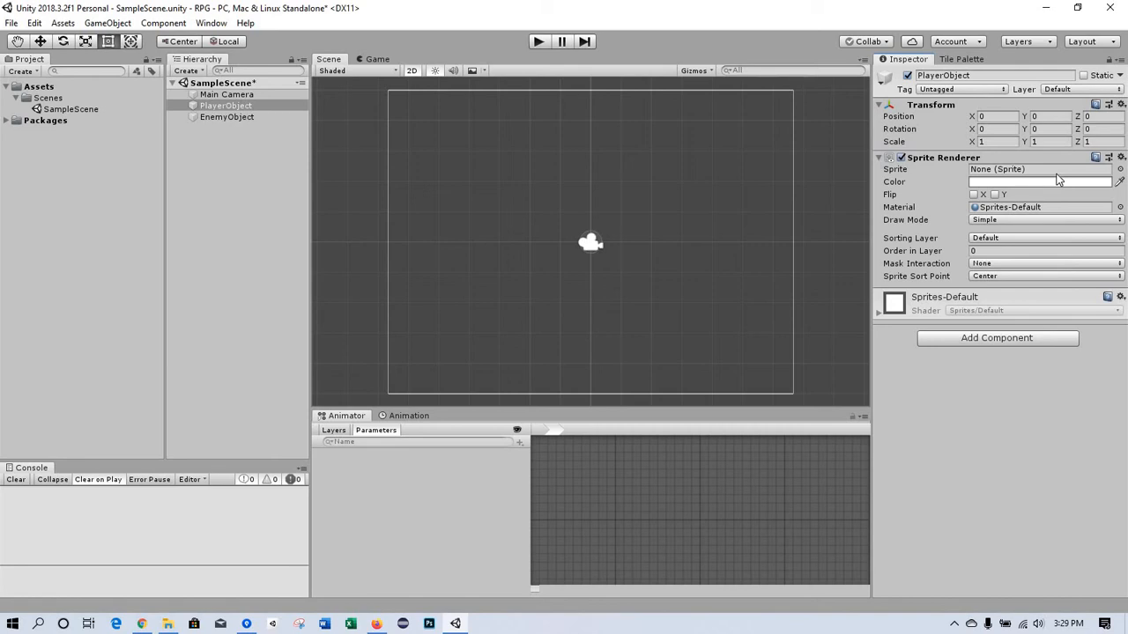
Add a Sprite Renderer component to EnemyObject and save the scene
click(231, 116)
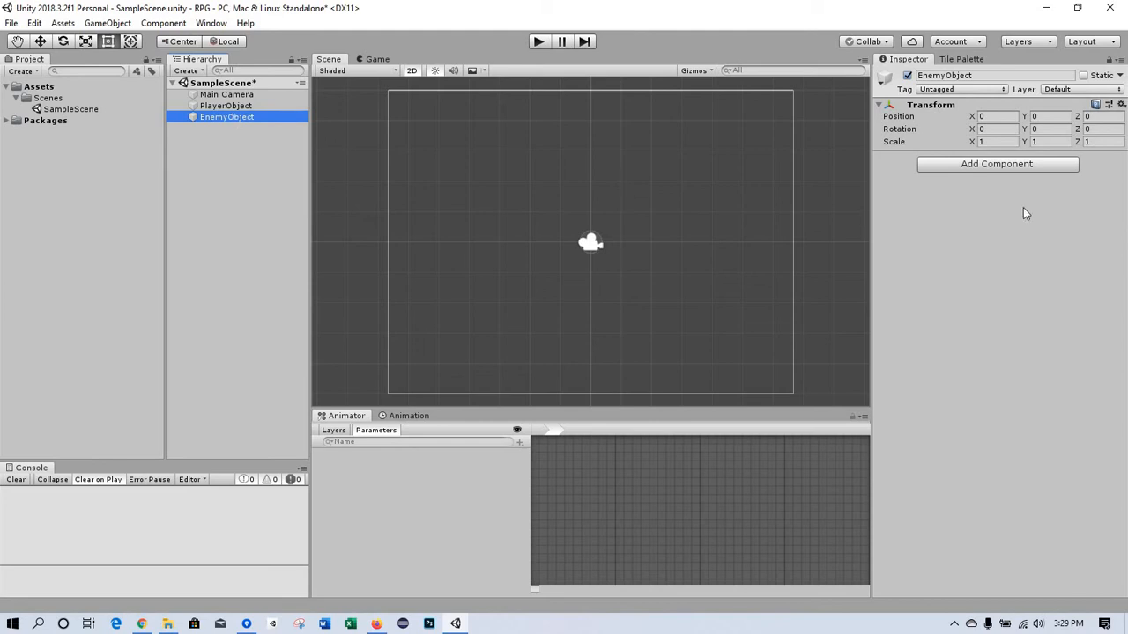
click(1004, 165)
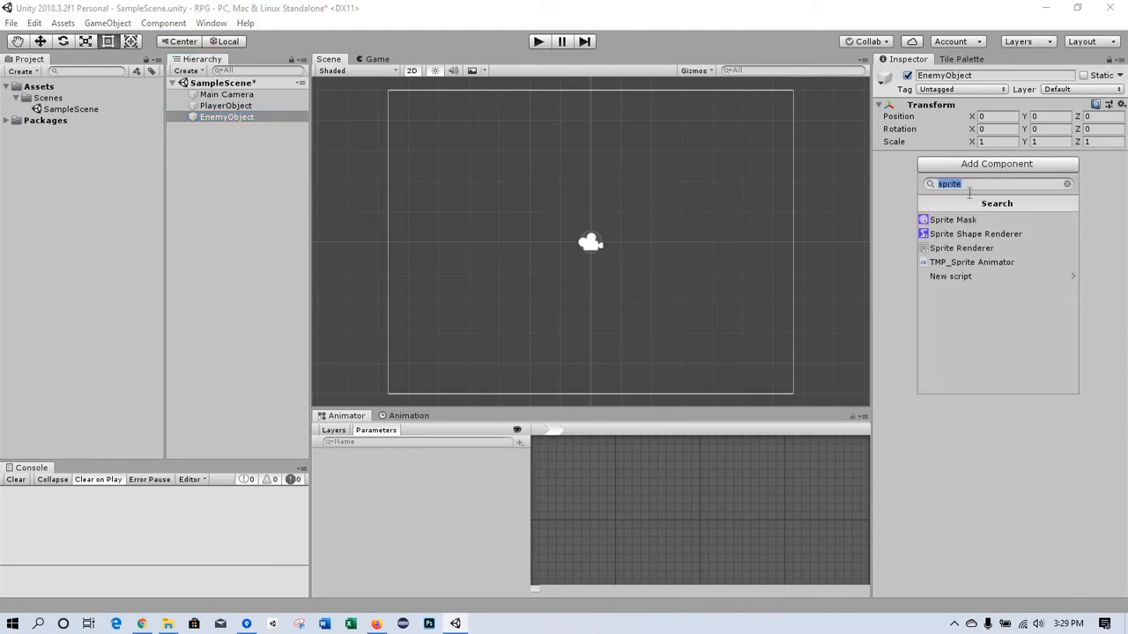
click(960, 247)
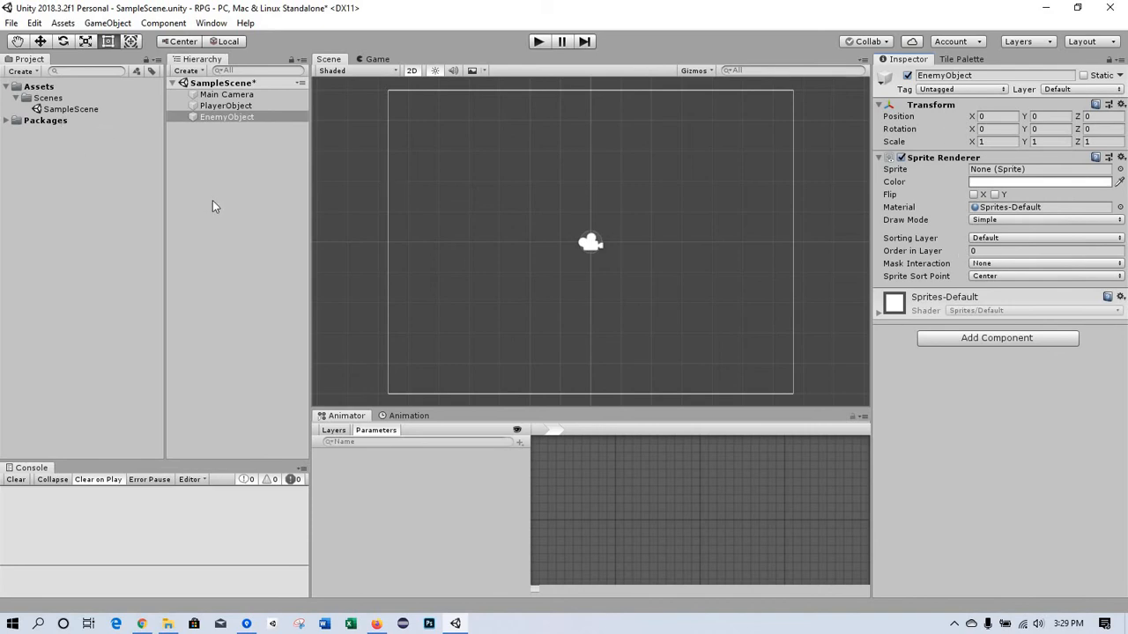
key(ctrl+s)
Rename the SampleScene asset in the Scenes folder as LevelOne
click(63, 111)
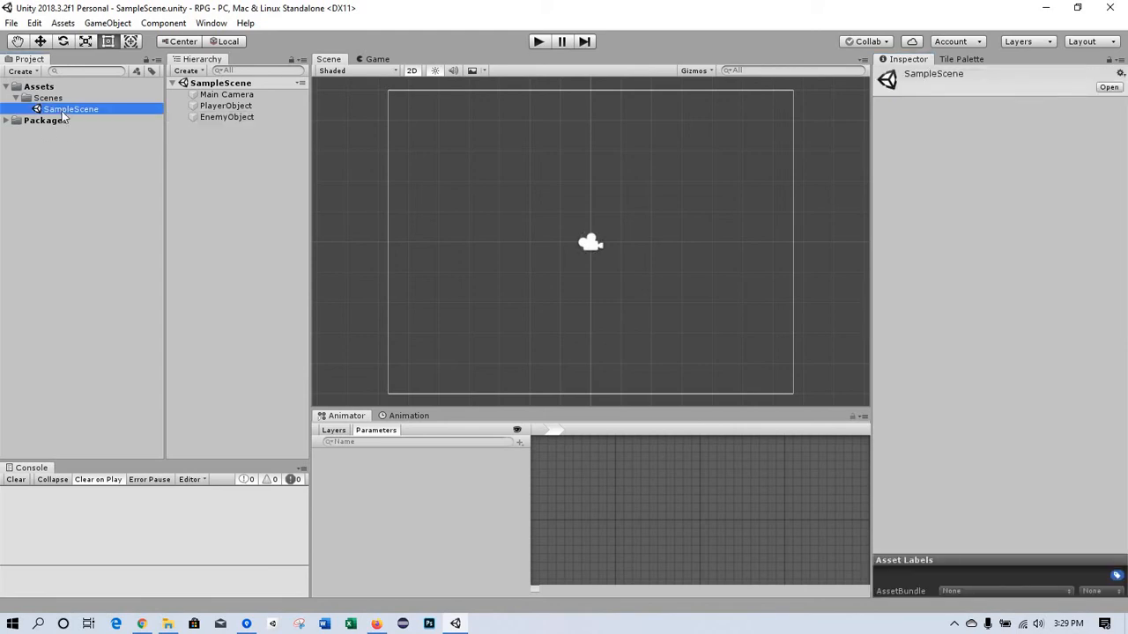
right_click(63, 114)
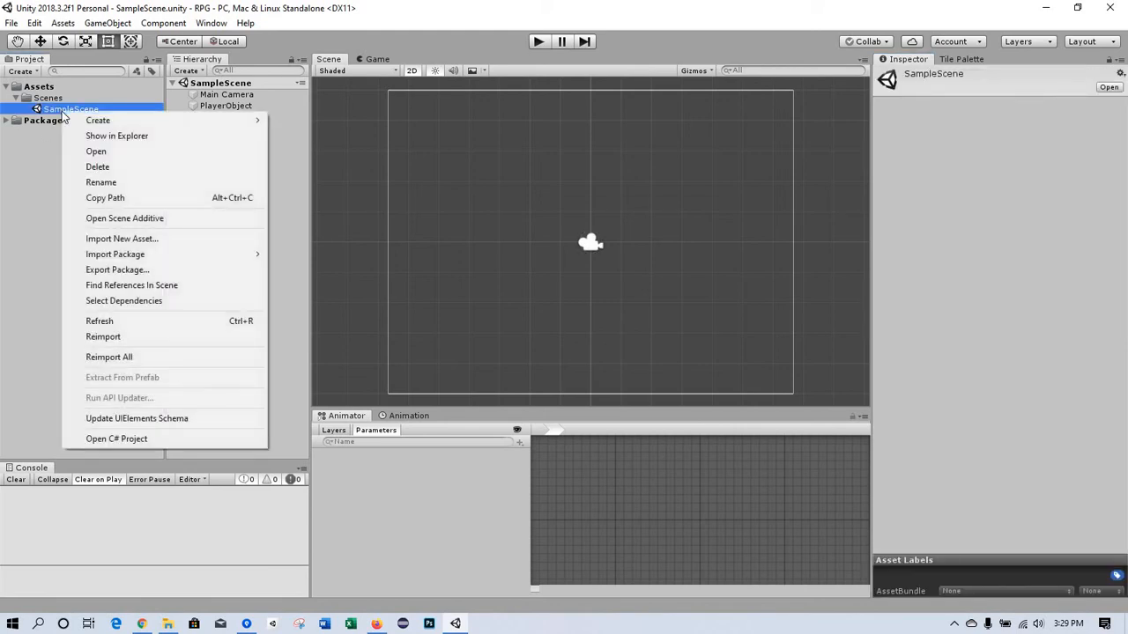
click(117, 183)
text(Level)
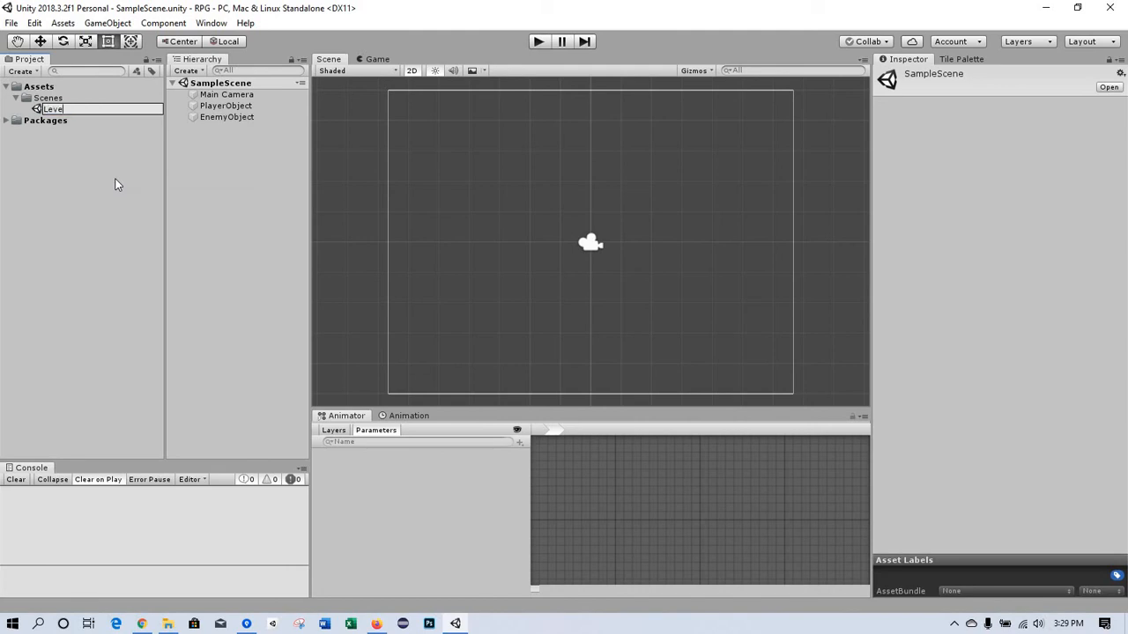
text(0)
text(ne)
key(Return)
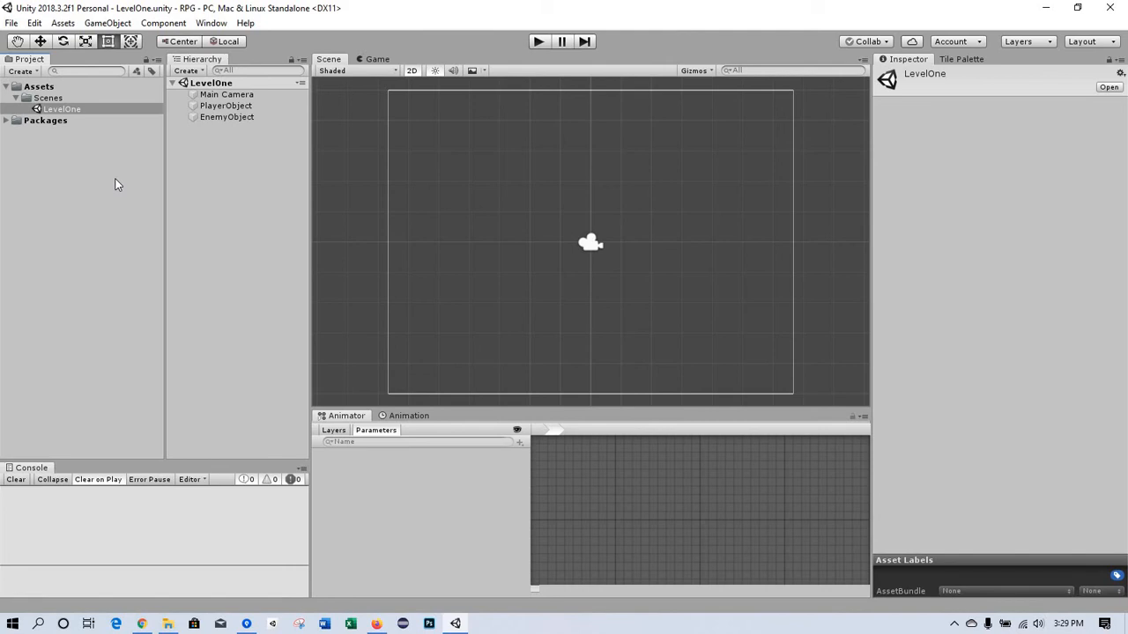
Create a folder named Sprites directly inside the Assets folder
click(50, 100)
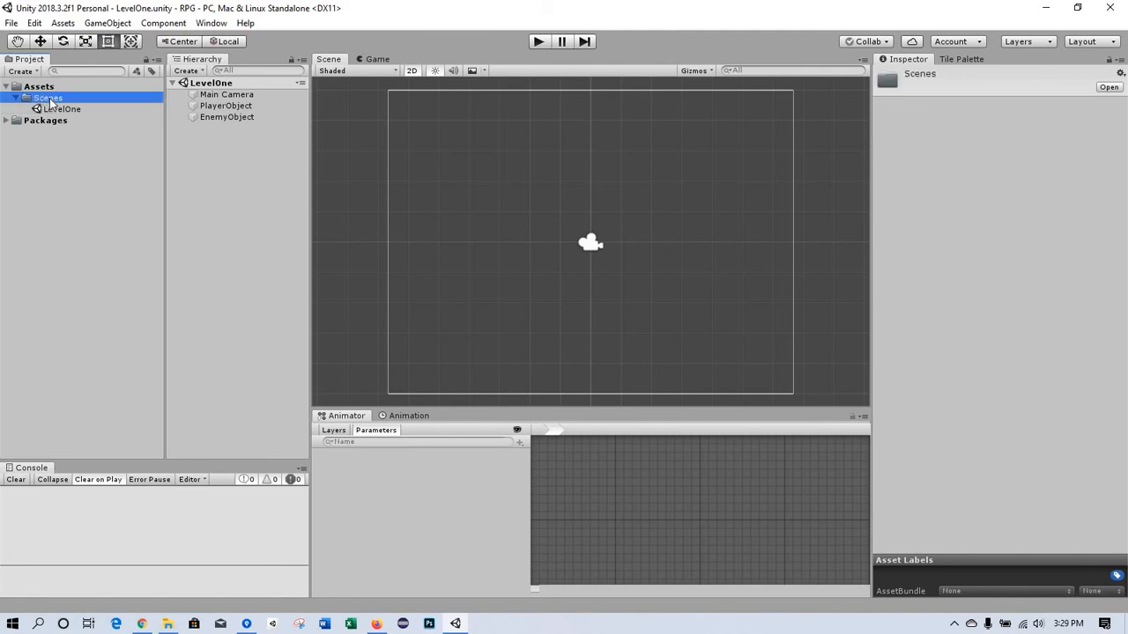
click(37, 87)
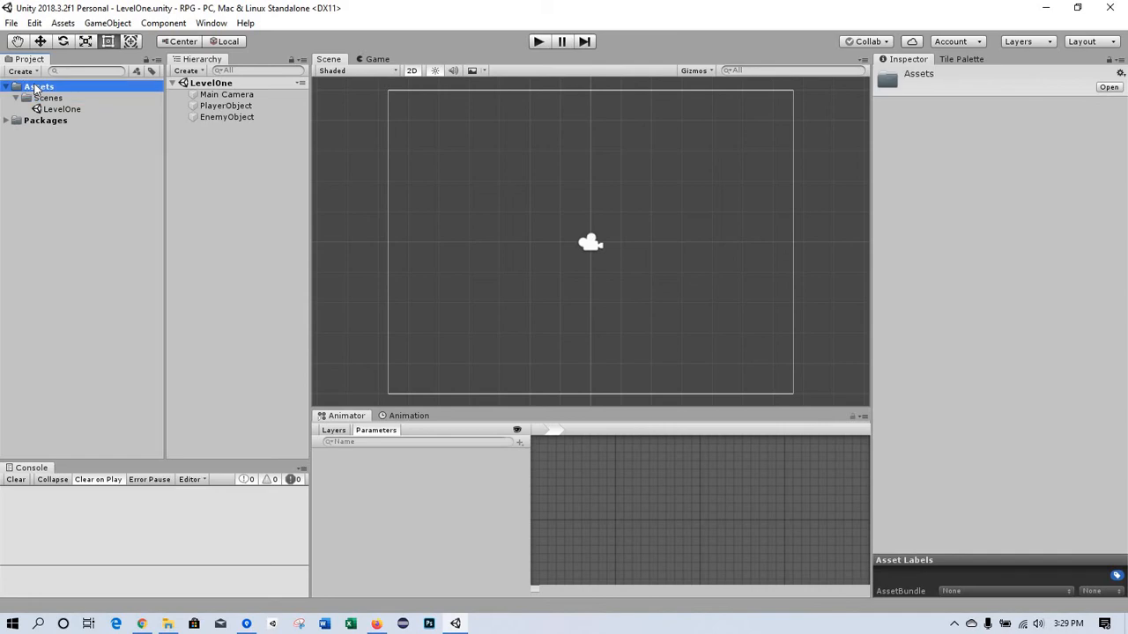
right_click(37, 87)
mouse_move(89, 93)
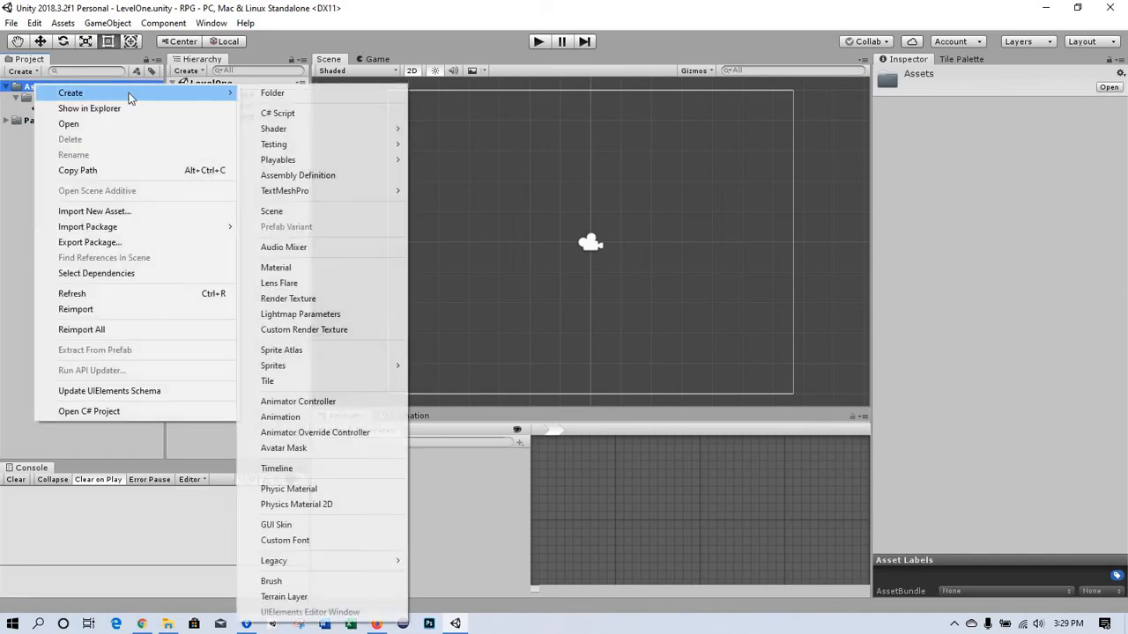
click(272, 95)
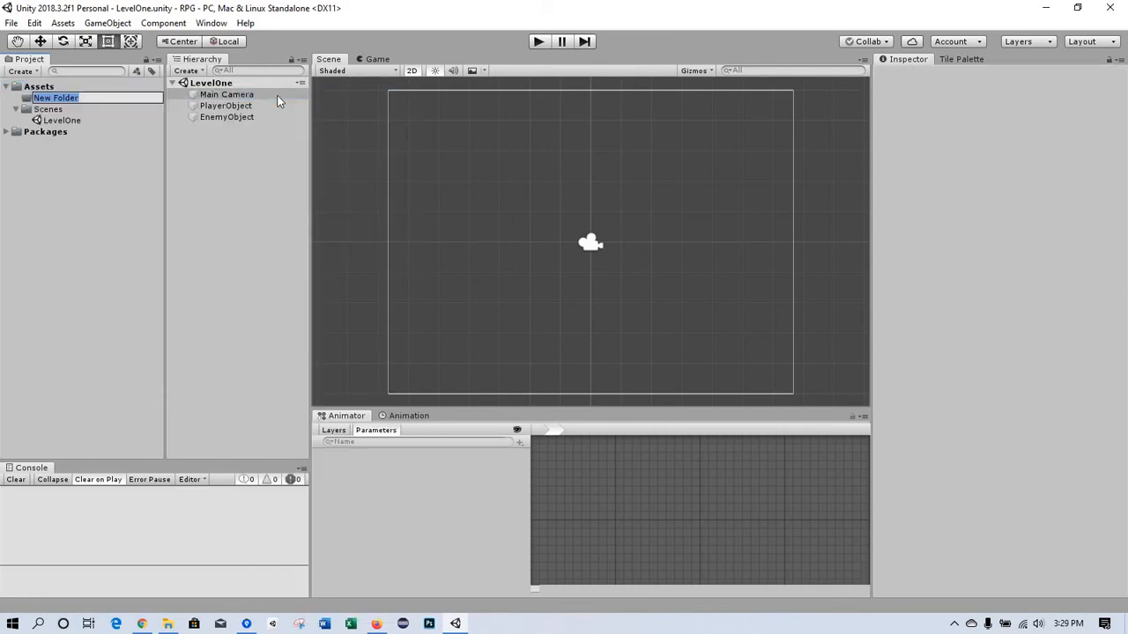
text(Sprites)
key(Return)
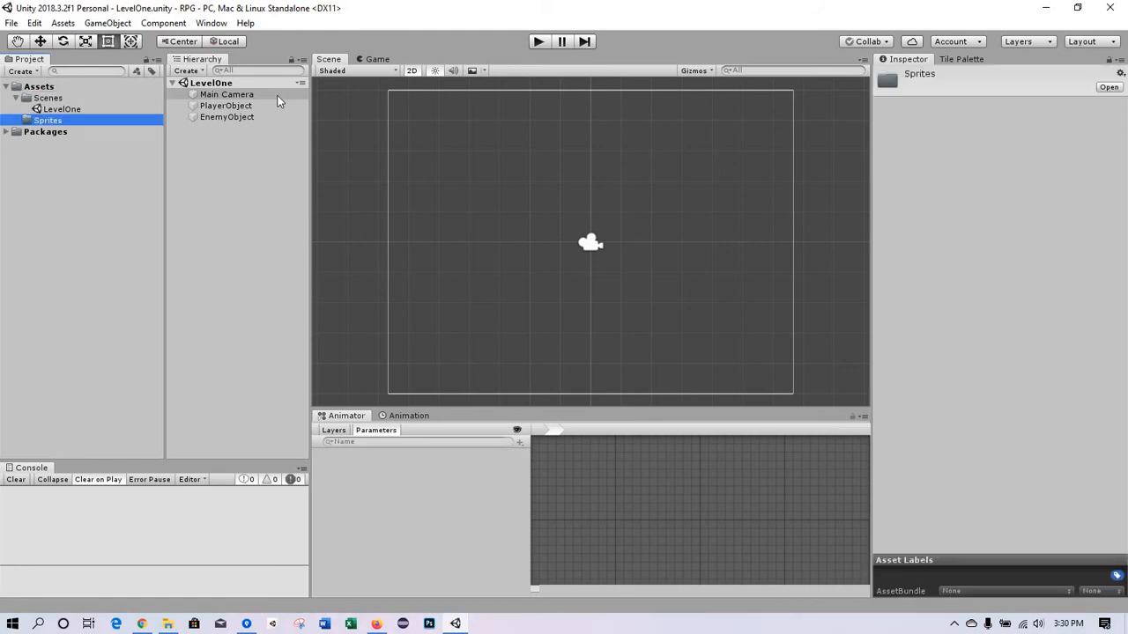
click(51, 122)
right_click(50, 122)
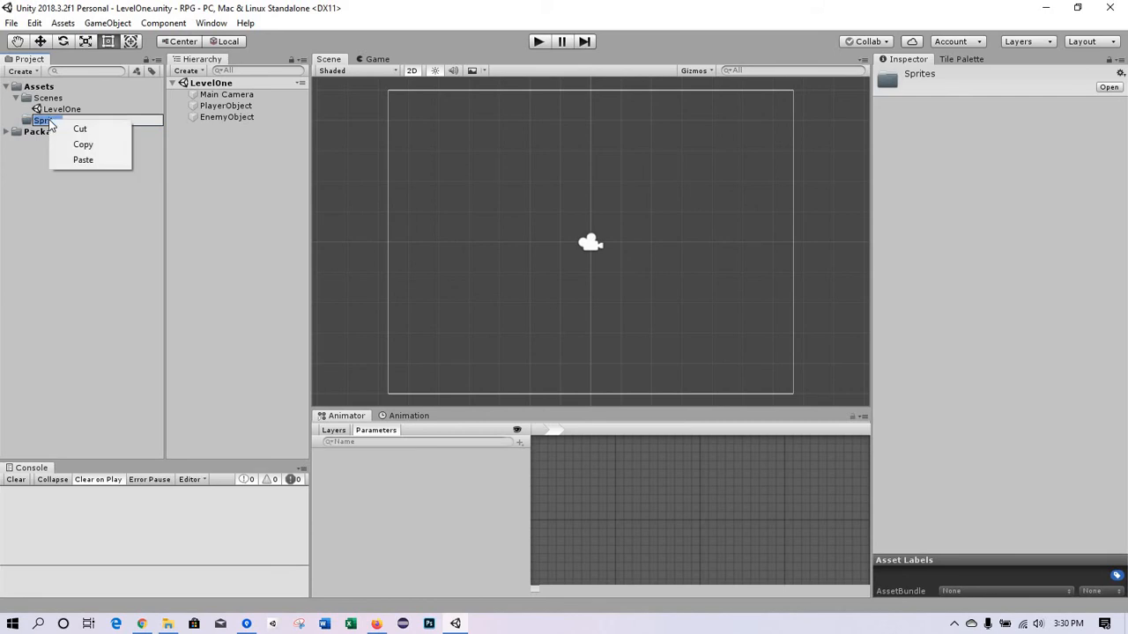
key(Escape)
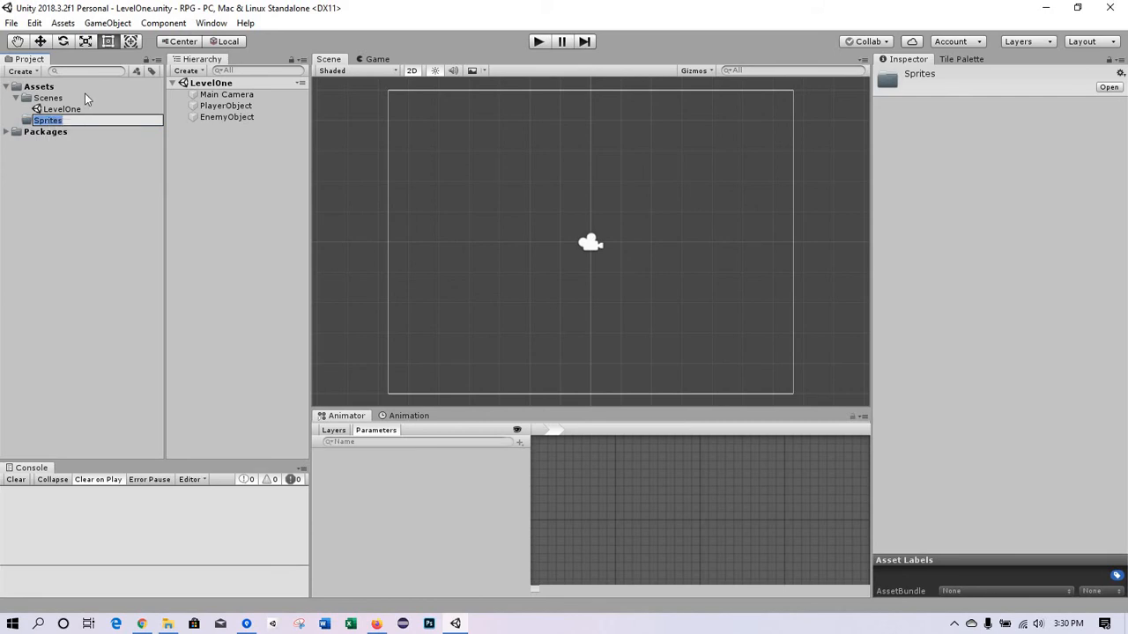
click(58, 132)
Create a folder named Player inside the Sprites folder
click(53, 124)
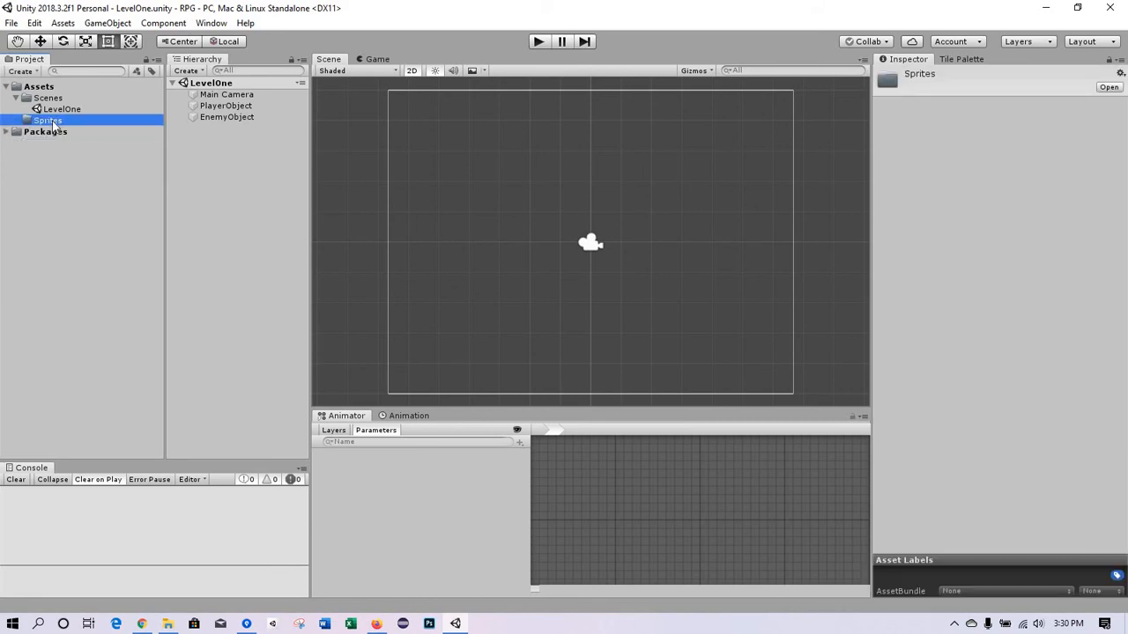
right_click(53, 124)
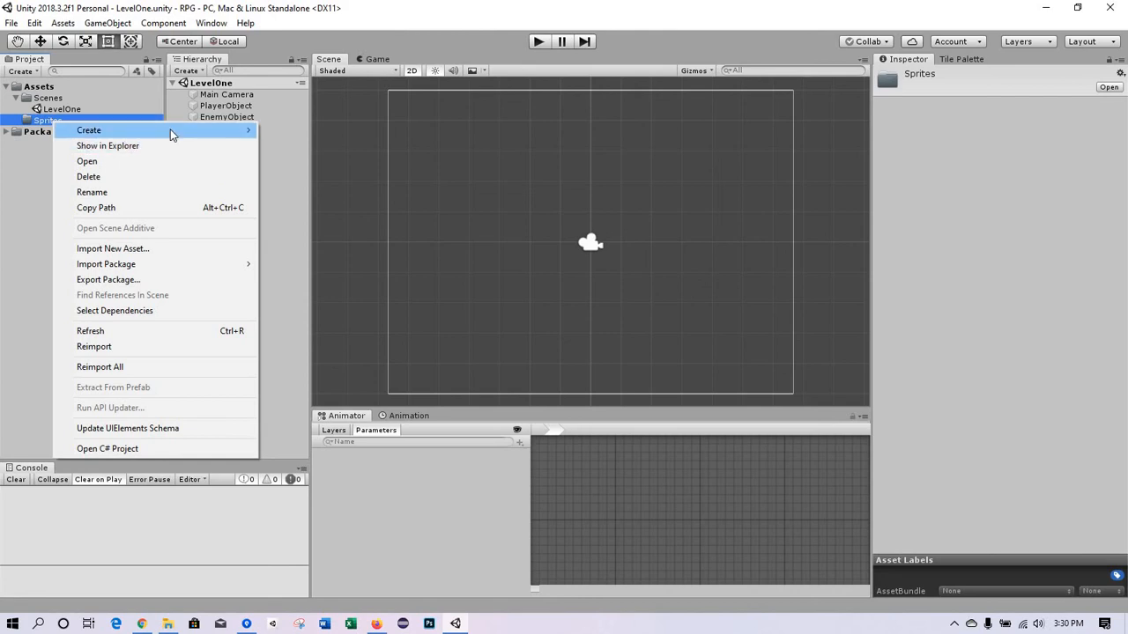
mouse_move(172, 132)
click(302, 105)
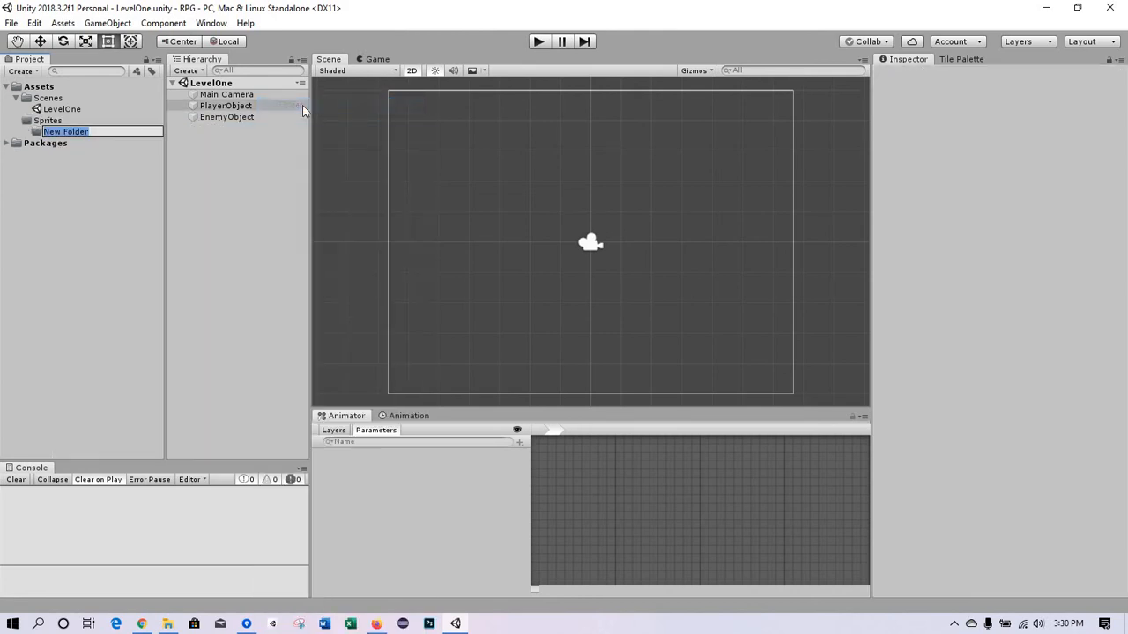
text(Player)
key(Return)
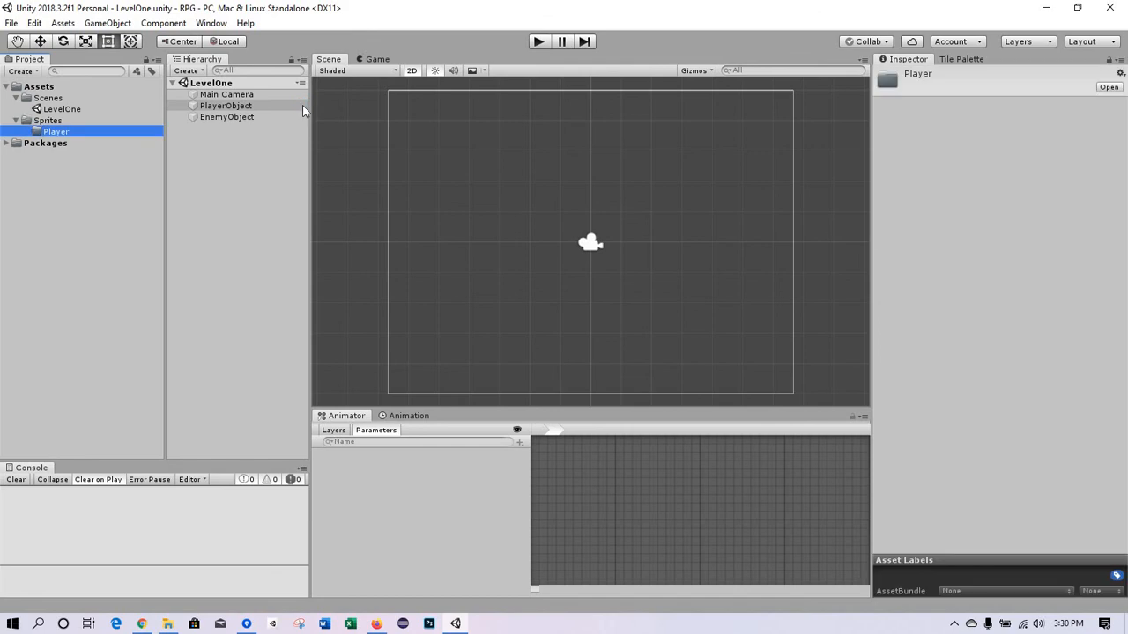
Create a second folder named Enemies inside the Sprites folder, alongside Player
click(48, 121)
right_click(48, 121)
mouse_move(212, 130)
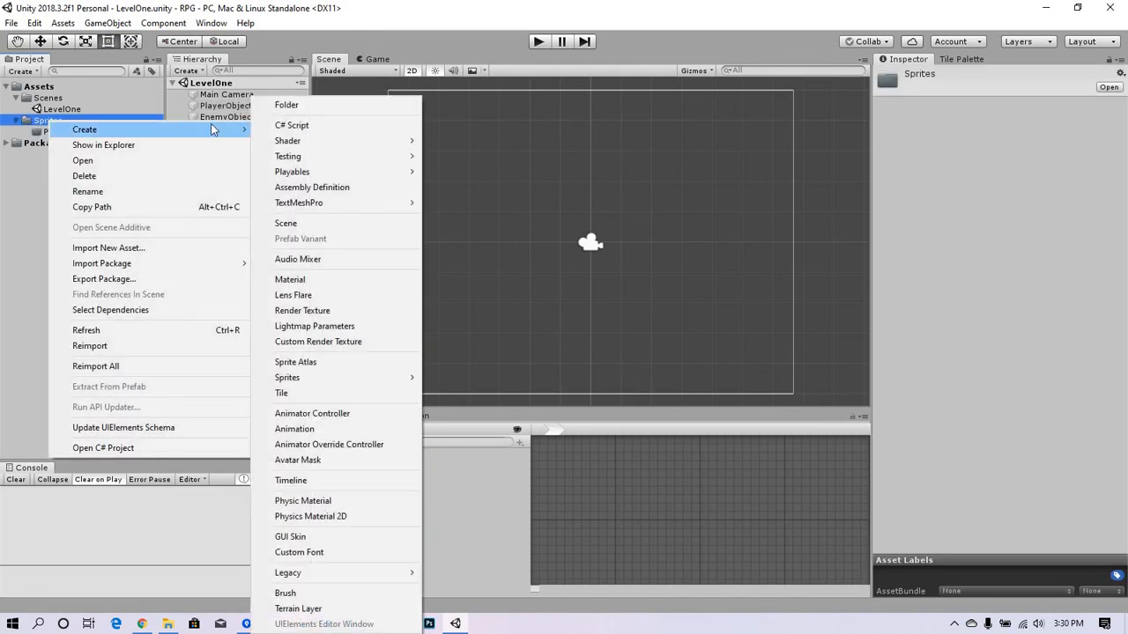
click(294, 106)
text(Enem)
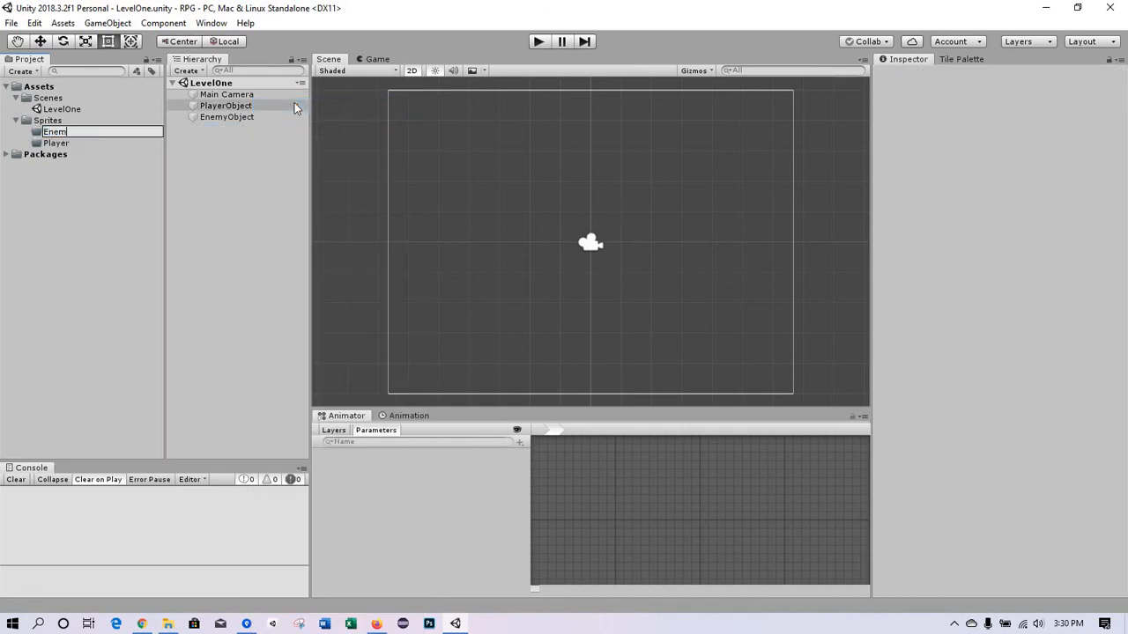
text(ies)
key(Return)
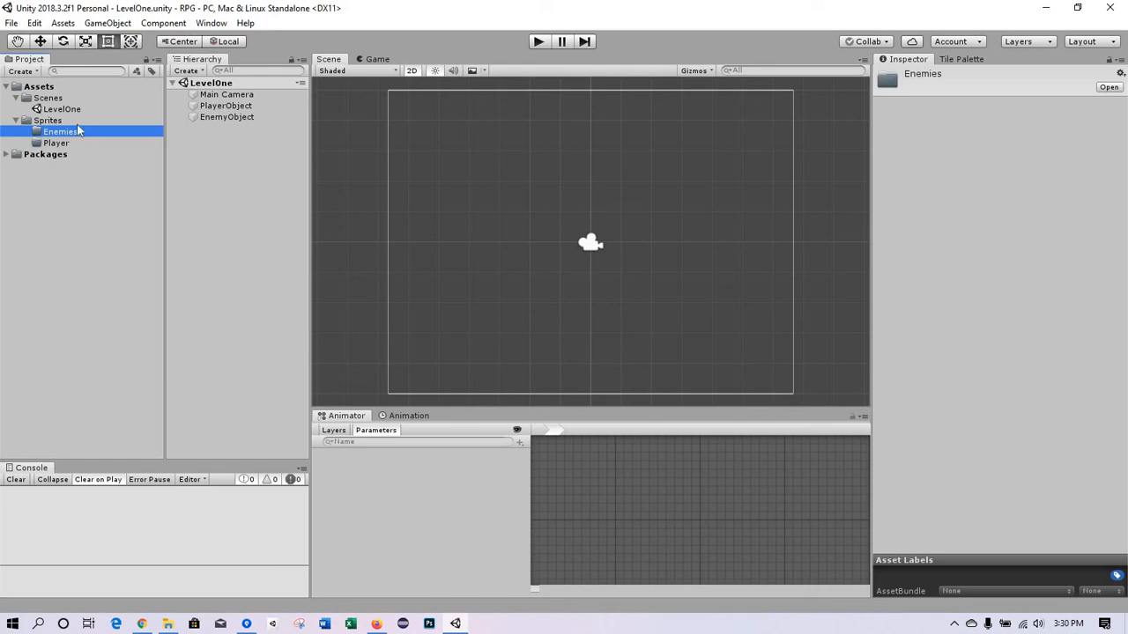
click(220, 106)
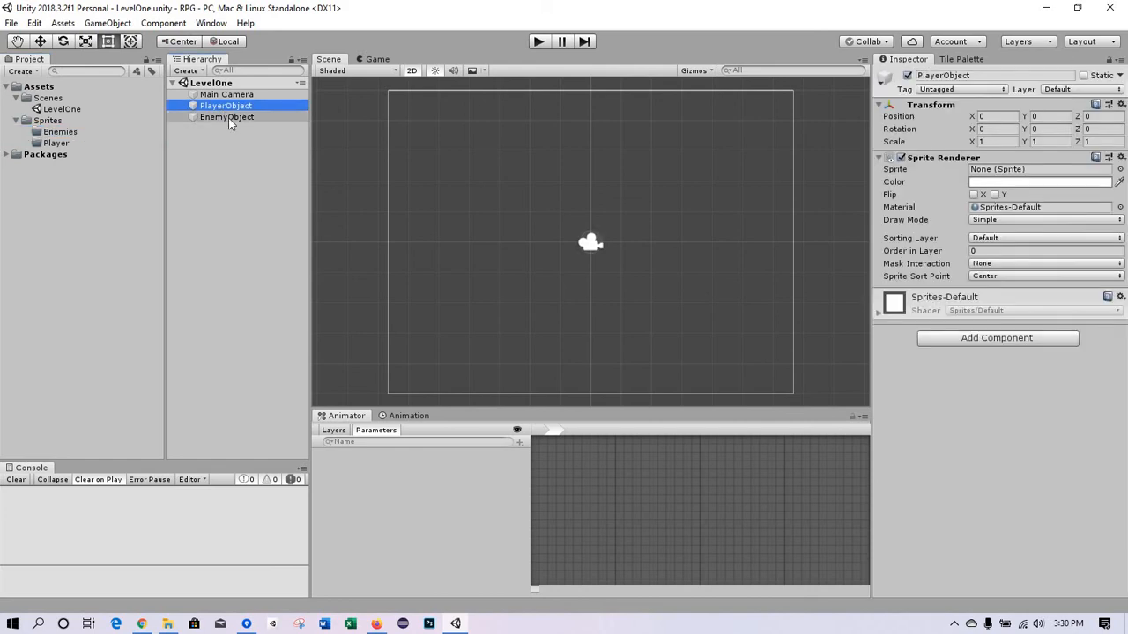
click(229, 119)
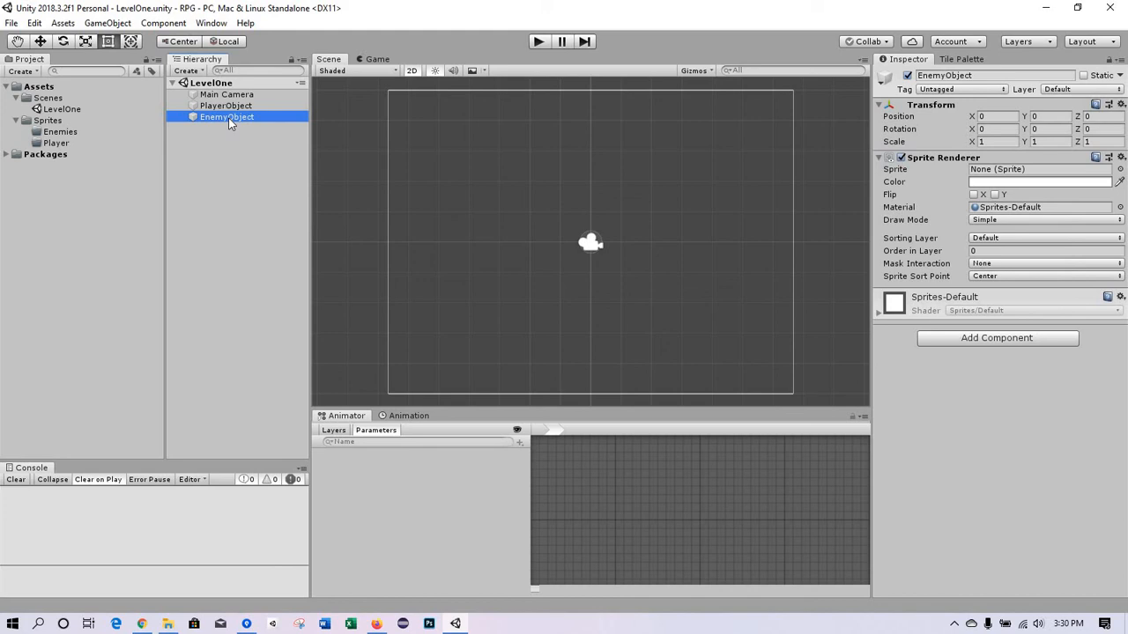